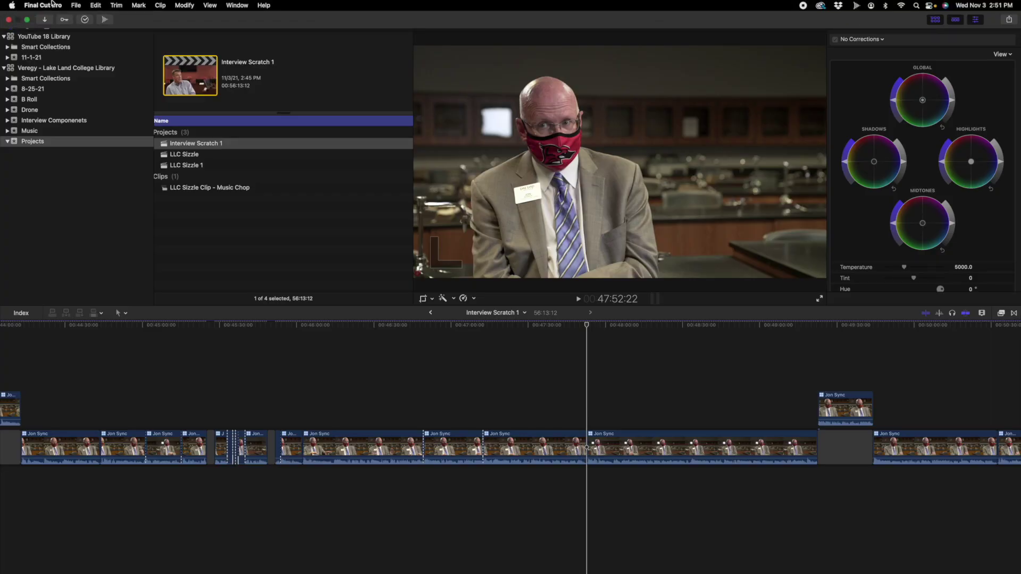
- Open the Command Editor via Commands > Customize…, showing the Default command set
left_click(52, 5)
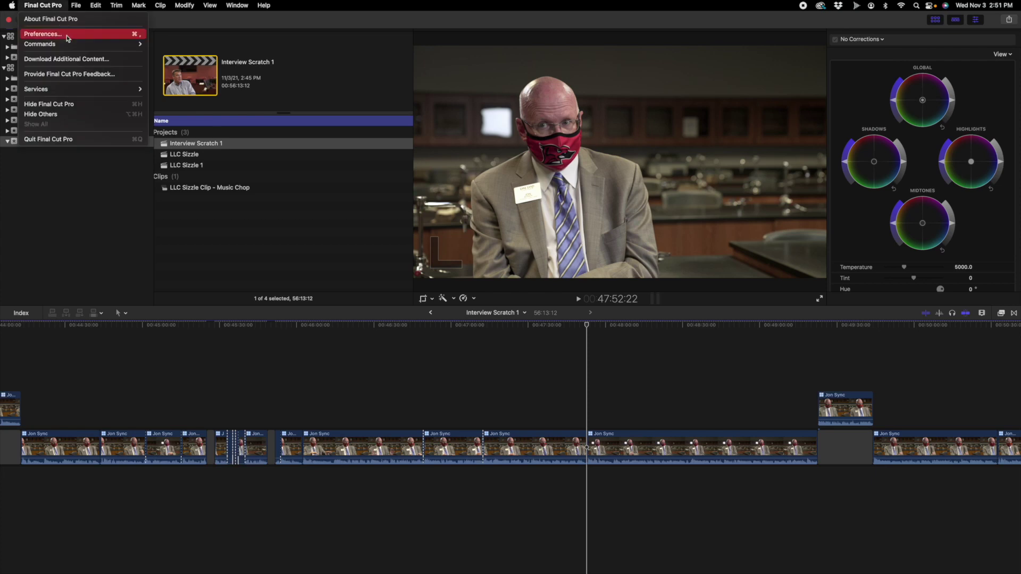
mouse_move(69, 44)
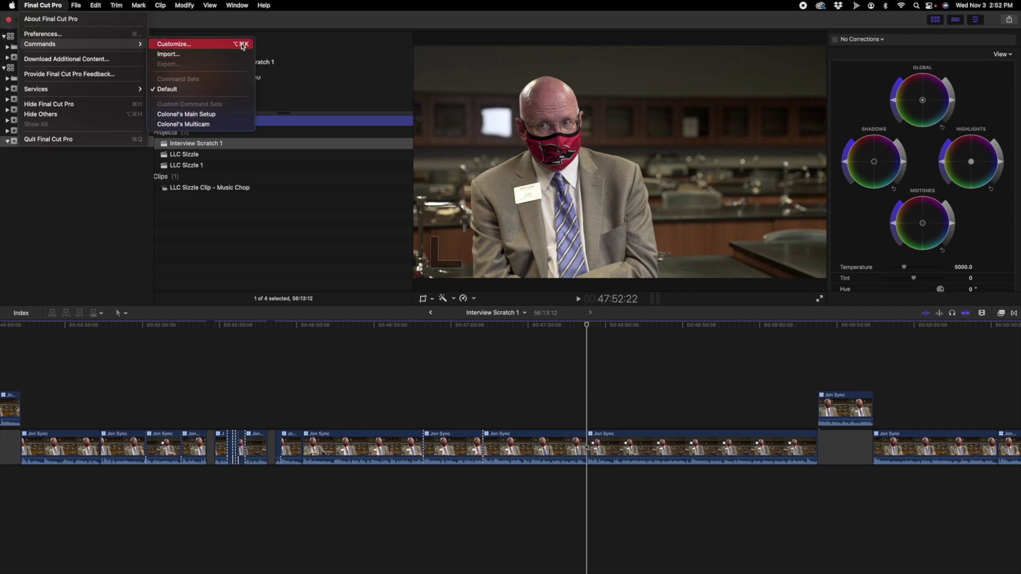
left_click(213, 48)
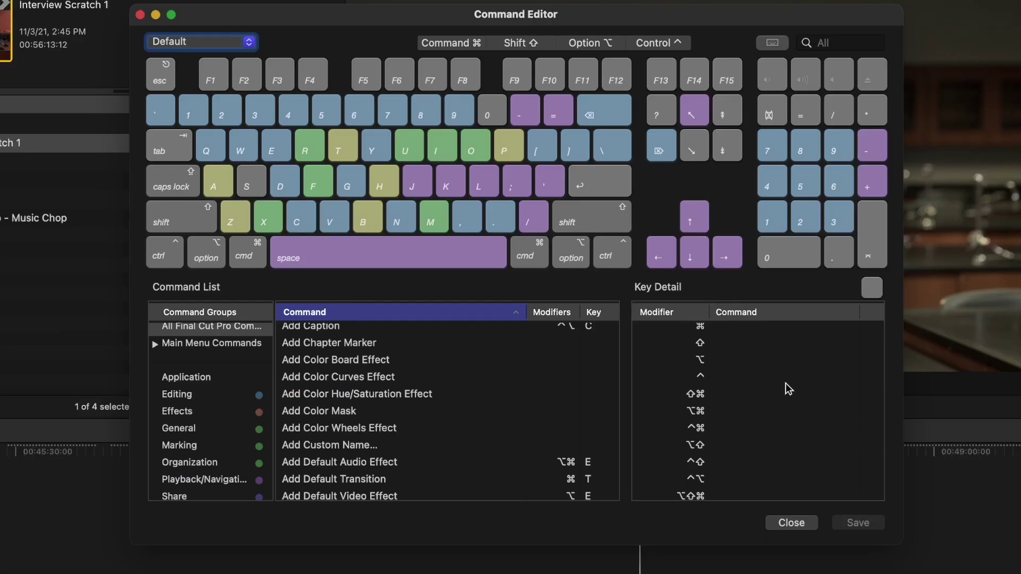
- Scroll the command list down to the Show/Hide entries, past Skimming (S) and Snapping (N)
scroll(672, 285, "up", 2)
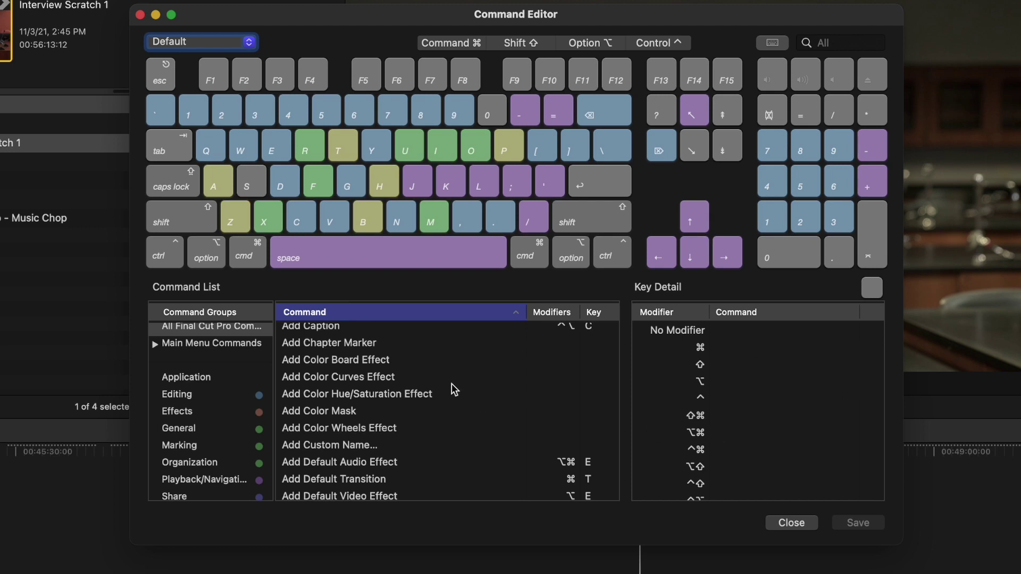
scroll(453, 390, "down", 20)
scroll(453, 389, "down", 20)
scroll(454, 389, "down", 20)
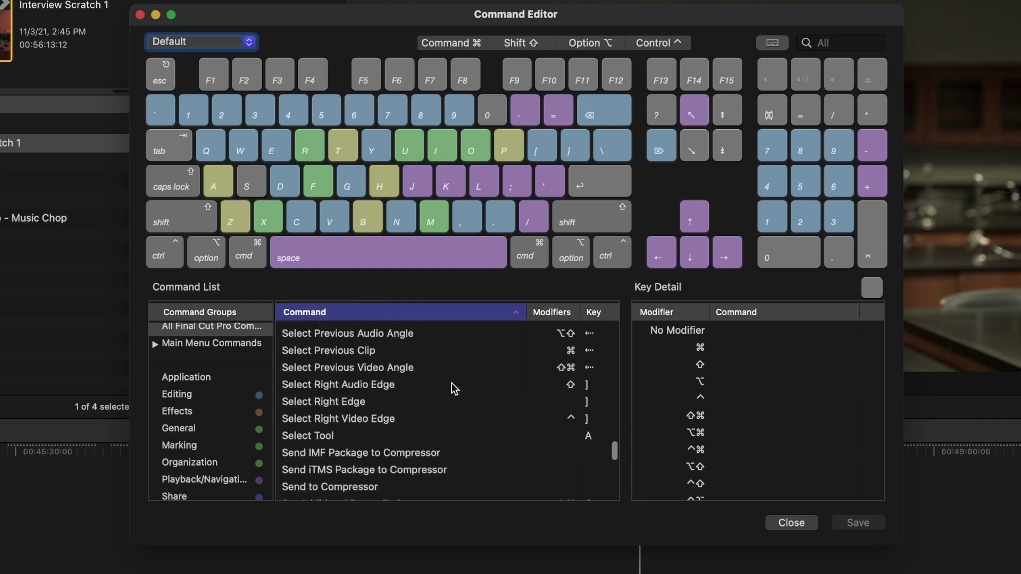
- Read the Key Detail assignments for the A, B, T, P, Z, H, 1 and 9 keys
left_click(219, 189)
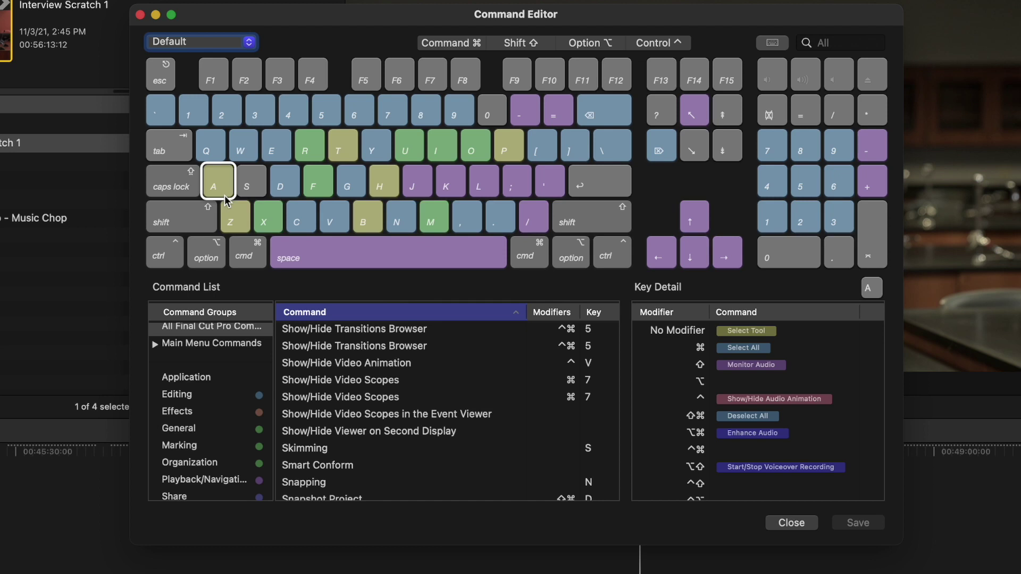
left_click(367, 223)
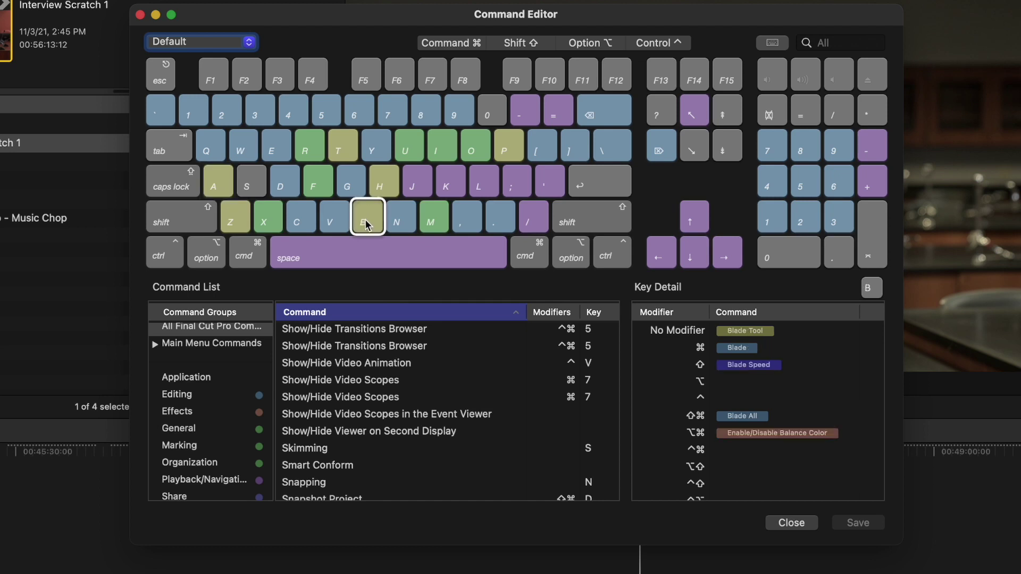
left_click(343, 150)
left_click(508, 151)
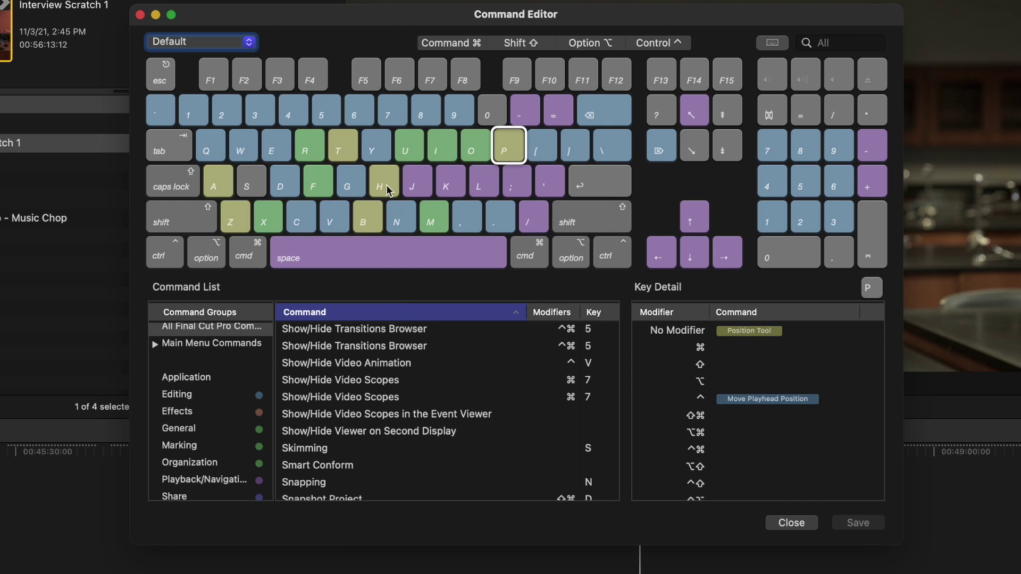
left_click(242, 218)
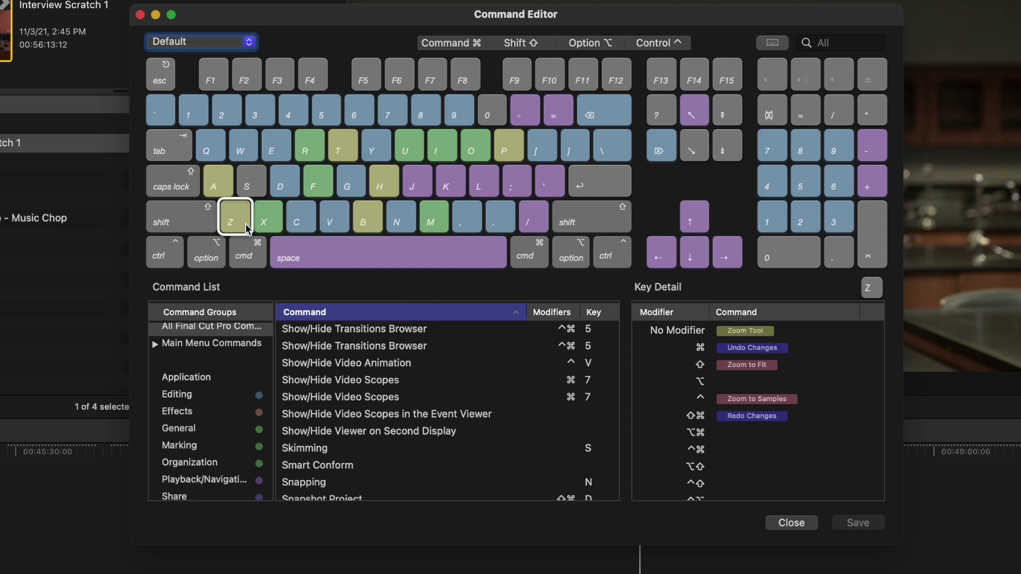
left_click(381, 185)
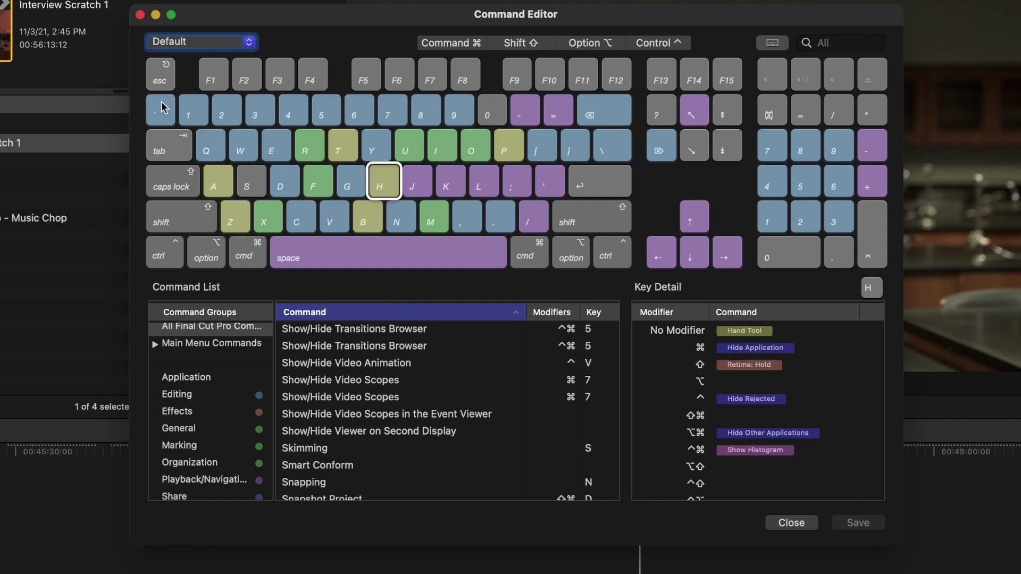
left_click(195, 113)
left_click(459, 117)
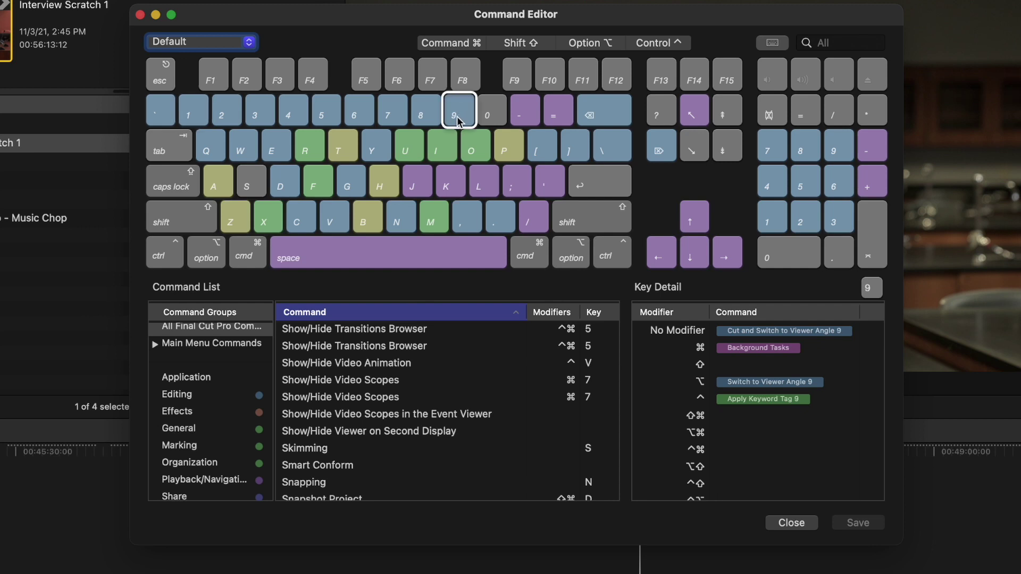
left_click(197, 120)
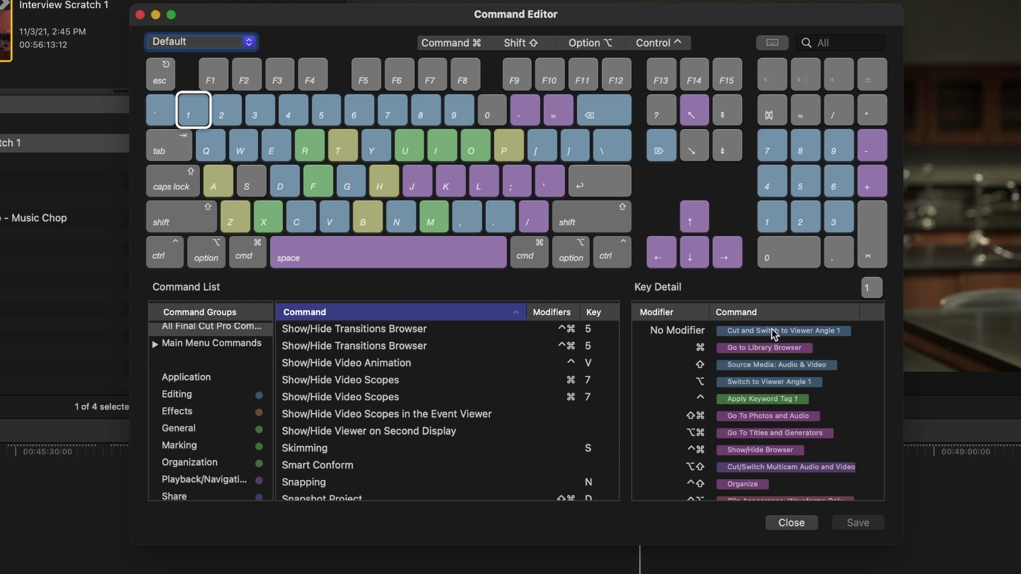
- Check Key Detail for keys 2, 3 and 9, including Show/Hide Timeline on key 2
left_click(227, 113)
left_click(260, 113)
left_click(465, 124)
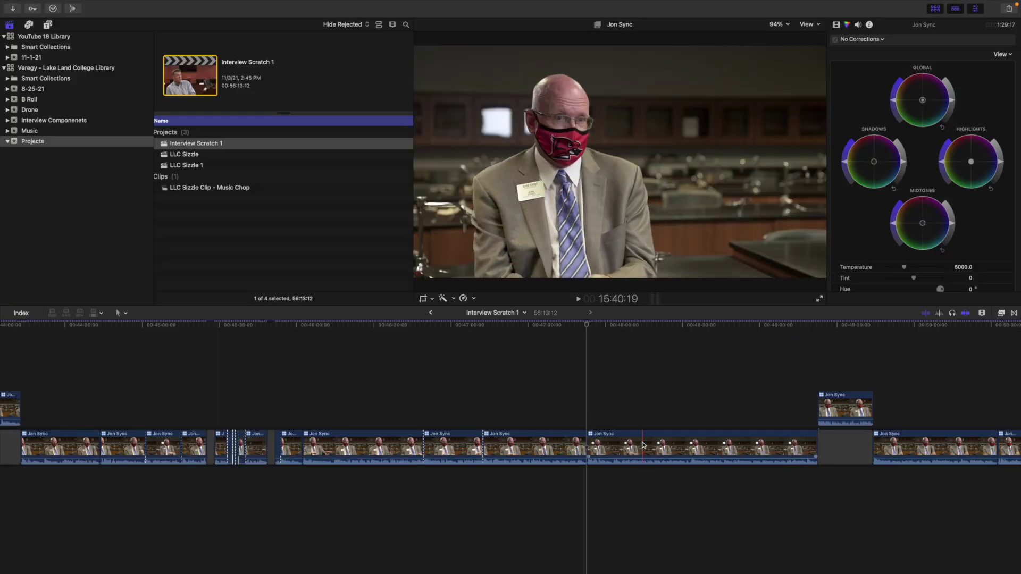
- Open the Jon Sync multicam clip in the Angle Editor
double_click(642, 445)
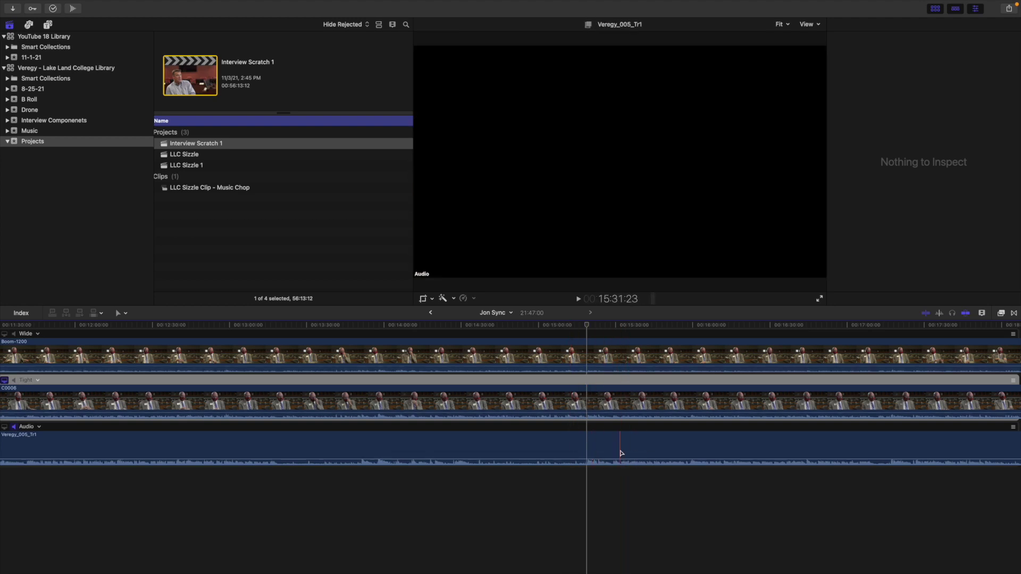
- Back in Interview Scratch 1, blade the Jon Sync clip and cut-switch to angle 1
key("super+bracketleft")
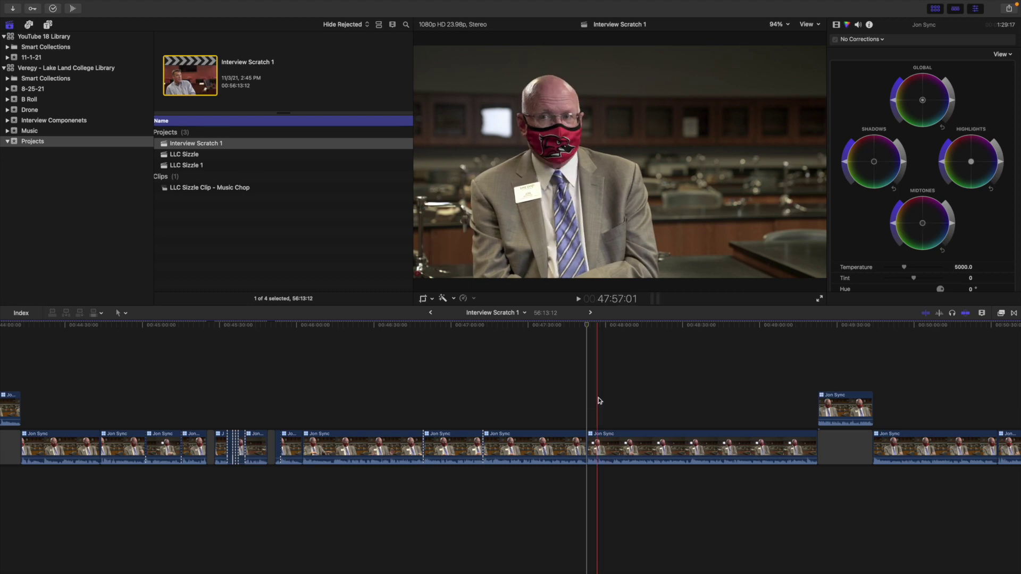
key("super+b")
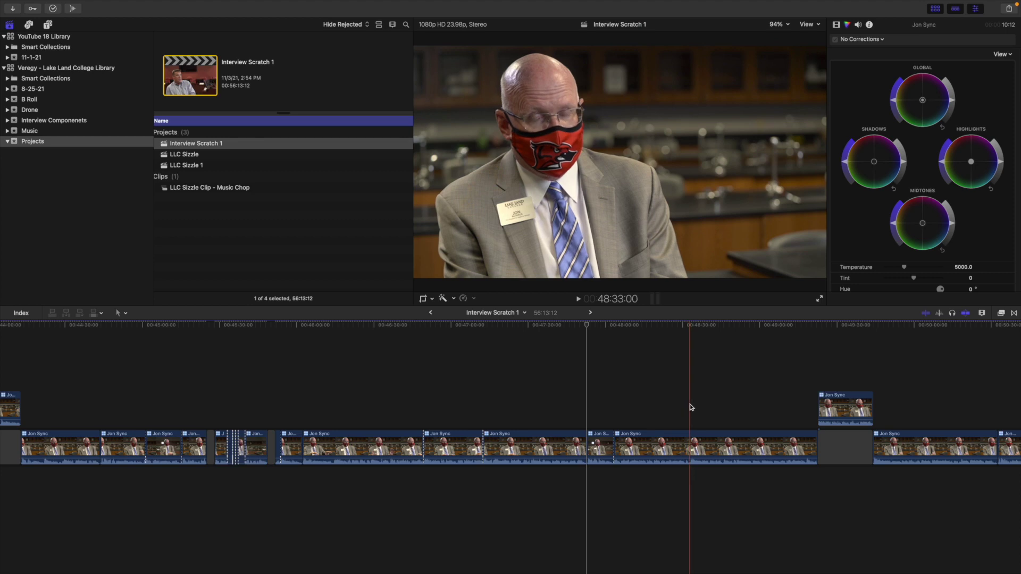
key("1")
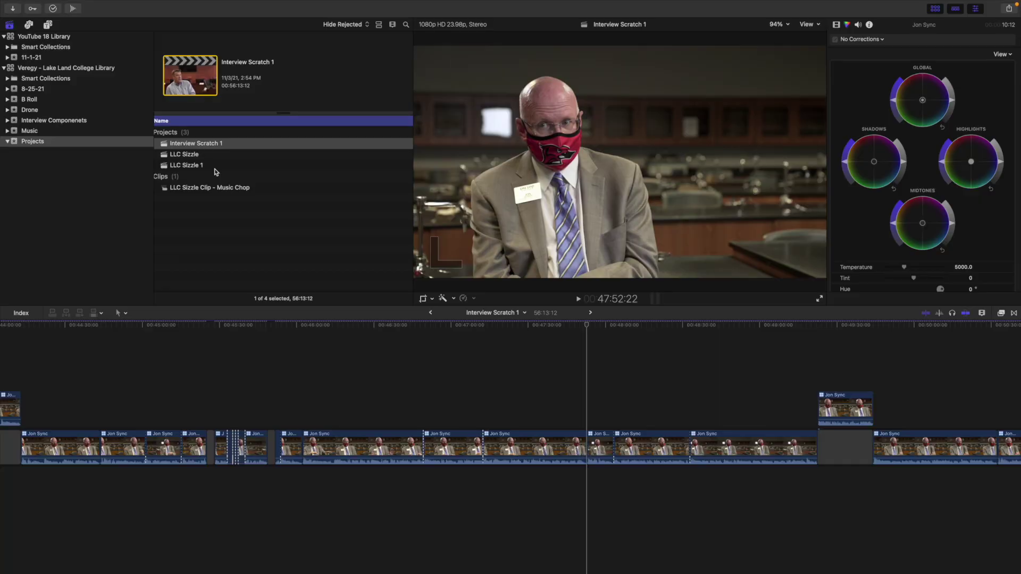
- Hide the Browser and Inspector, then show the Angle Viewer beside the viewer
key("ctrl+super+1")
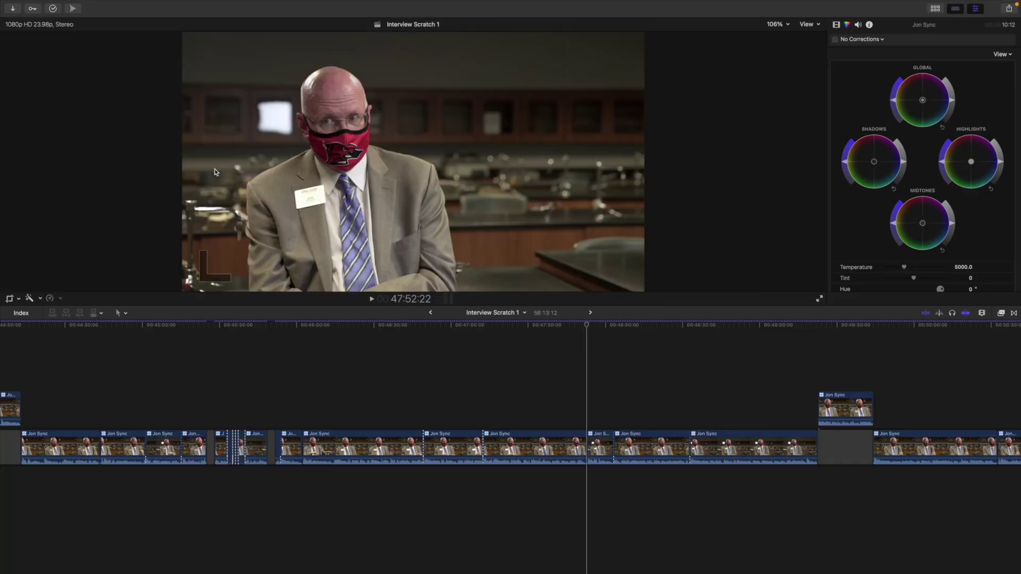
key("super+4")
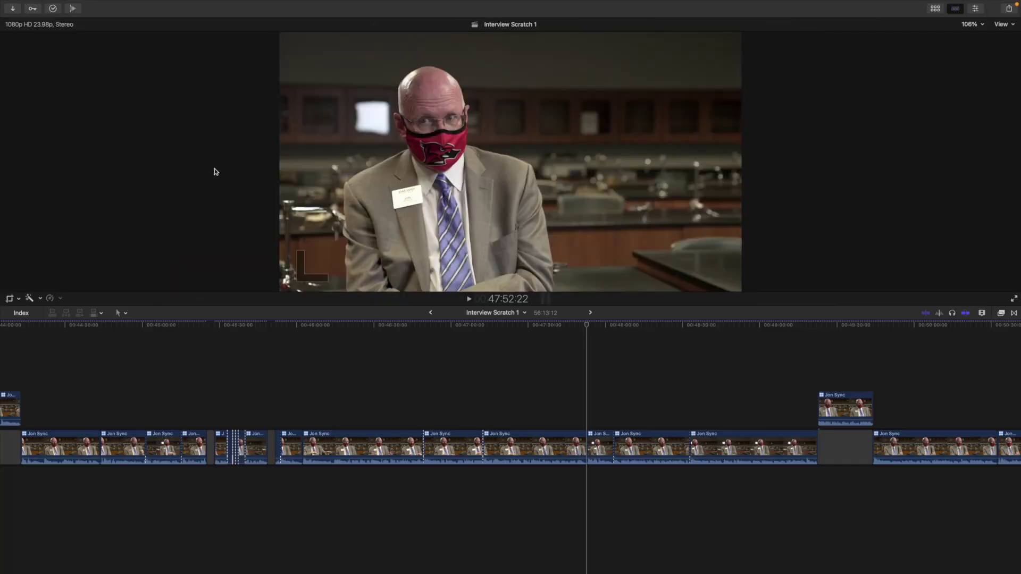
key("super+shift+7")
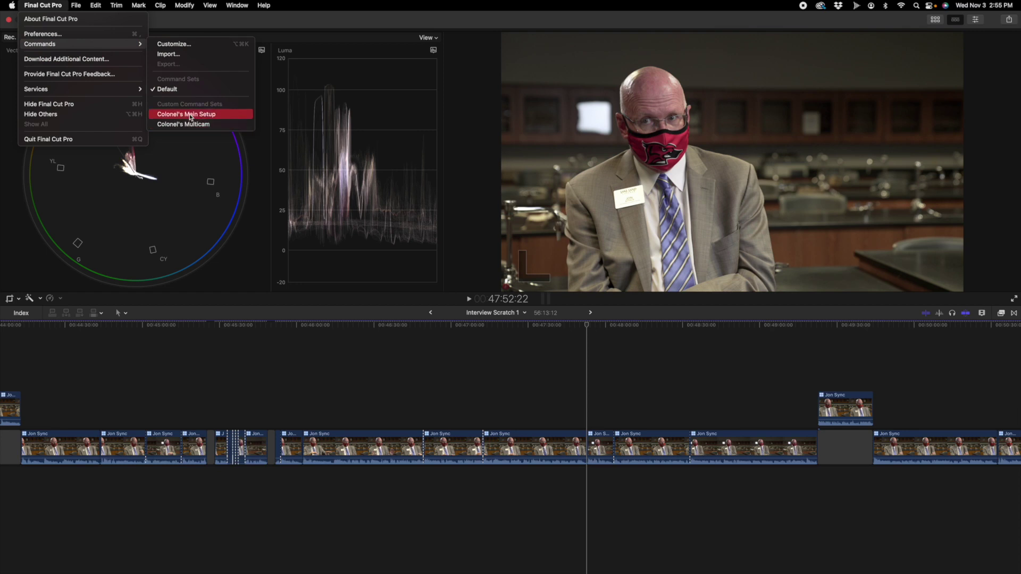
- Switch to the Colonel's Main Setup command set and toggle the Browser on, off and on
left_click(197, 114)
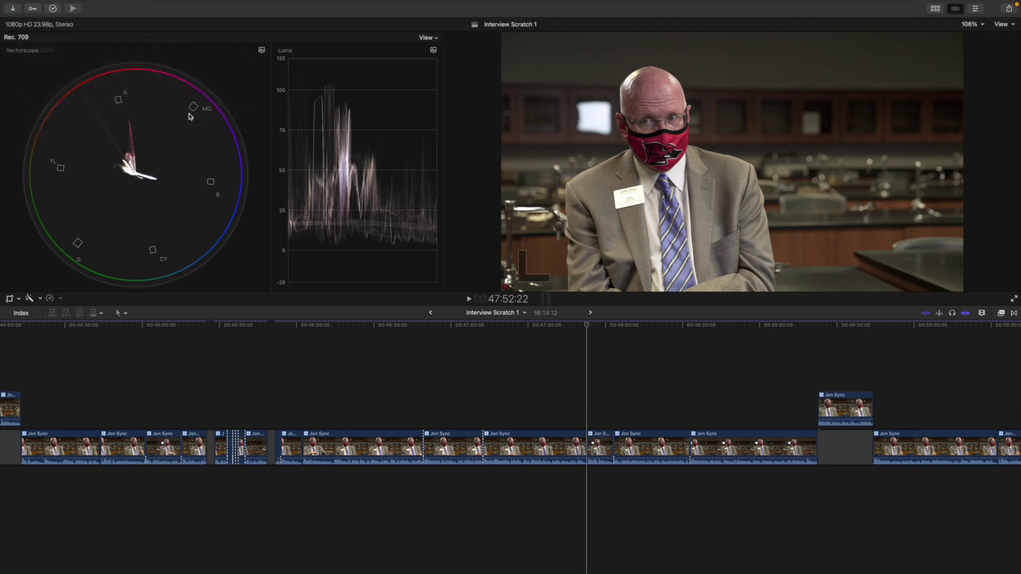
key("ctrl+super+1")
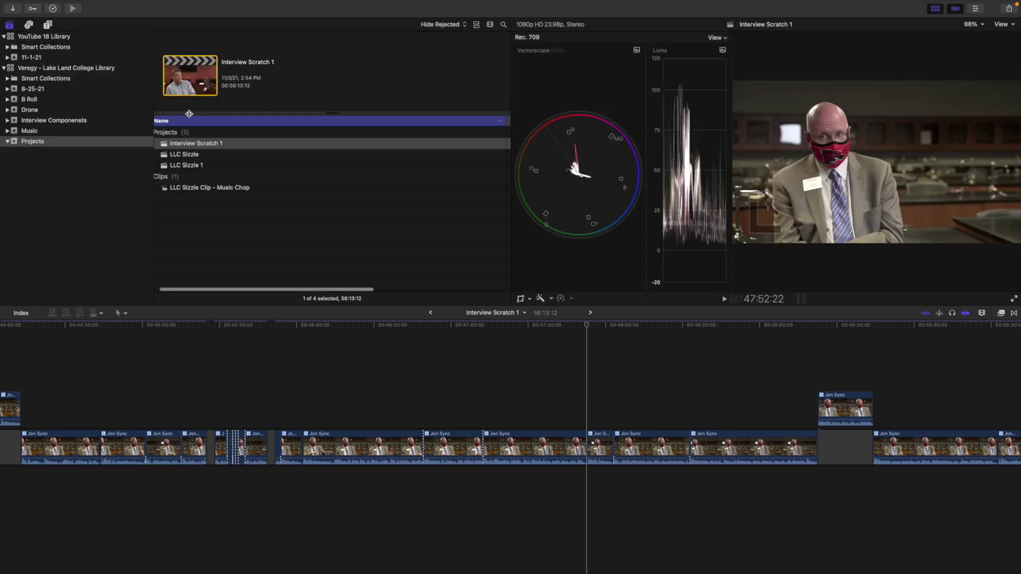
key("ctrl+super+1")
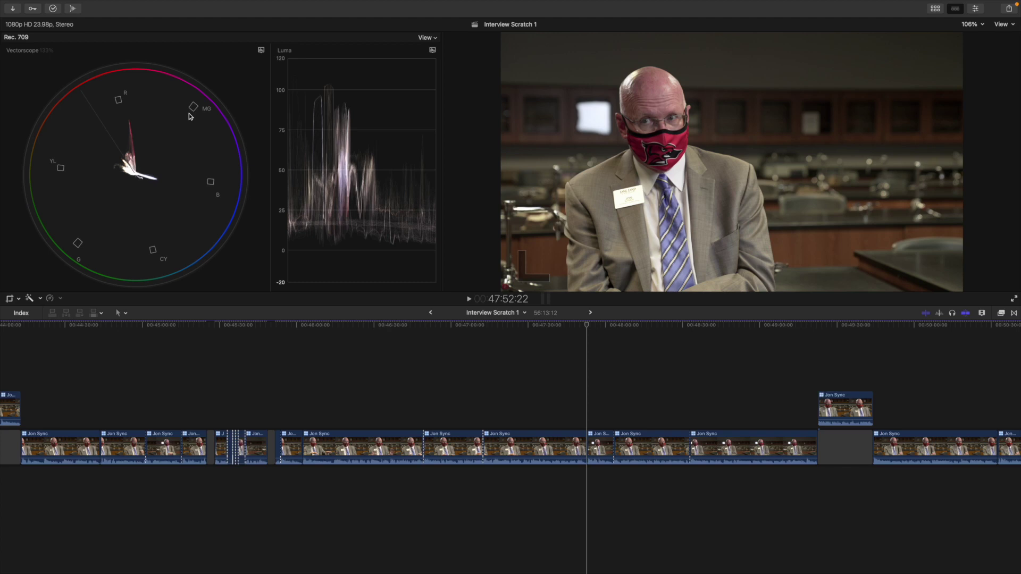
key("ctrl+super+1")
- Hide and restore the Timeline, then show the Inspector and the Effects Browser
key("ctrl+super+2")
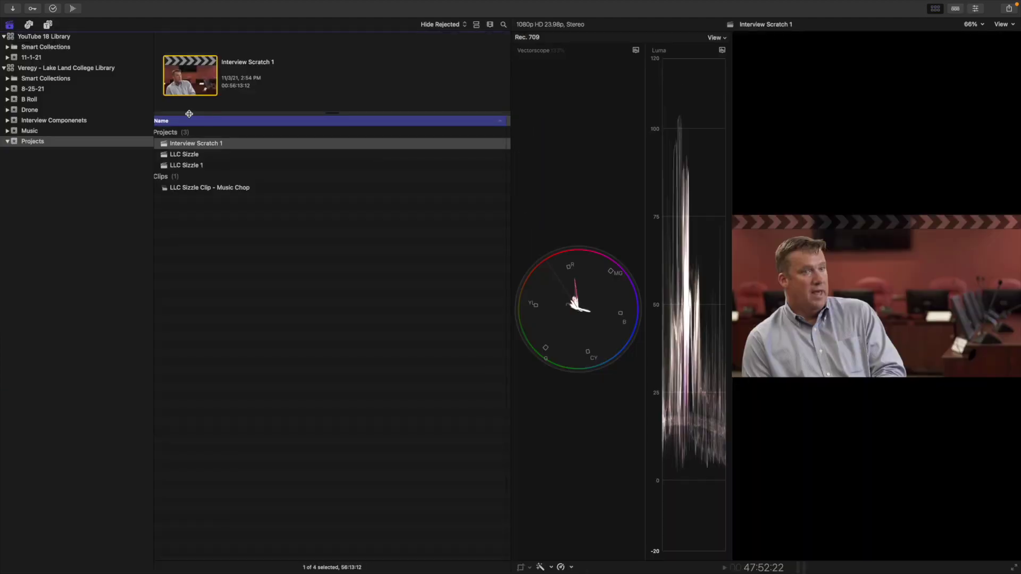
key("ctrl+super+2")
key("super+4")
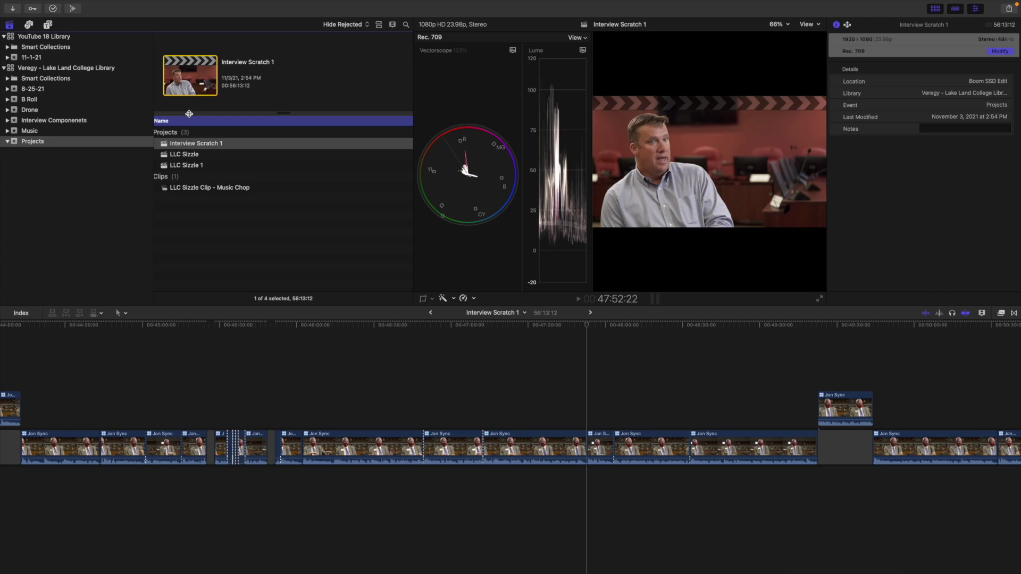
key("super+5")
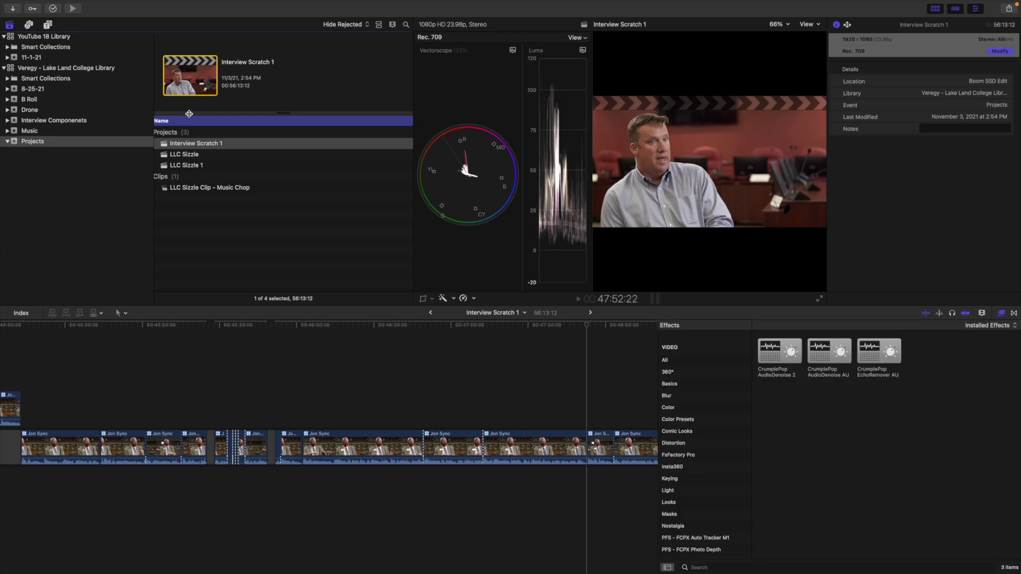
- Select a Jon Sync clip and inspect its video properties, then its colour wheels
left_click(341, 452)
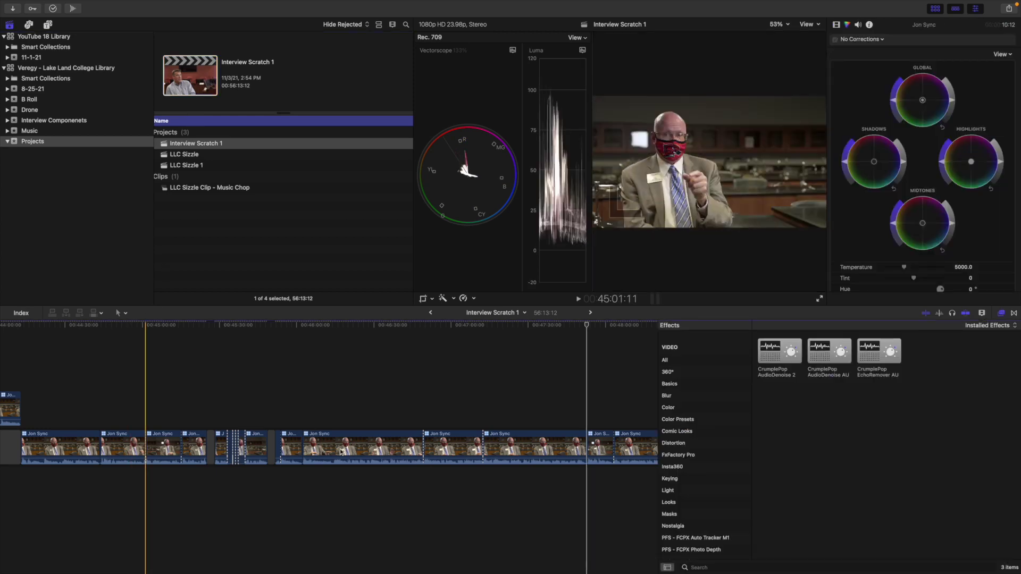
left_click(840, 24)
key("super+6")
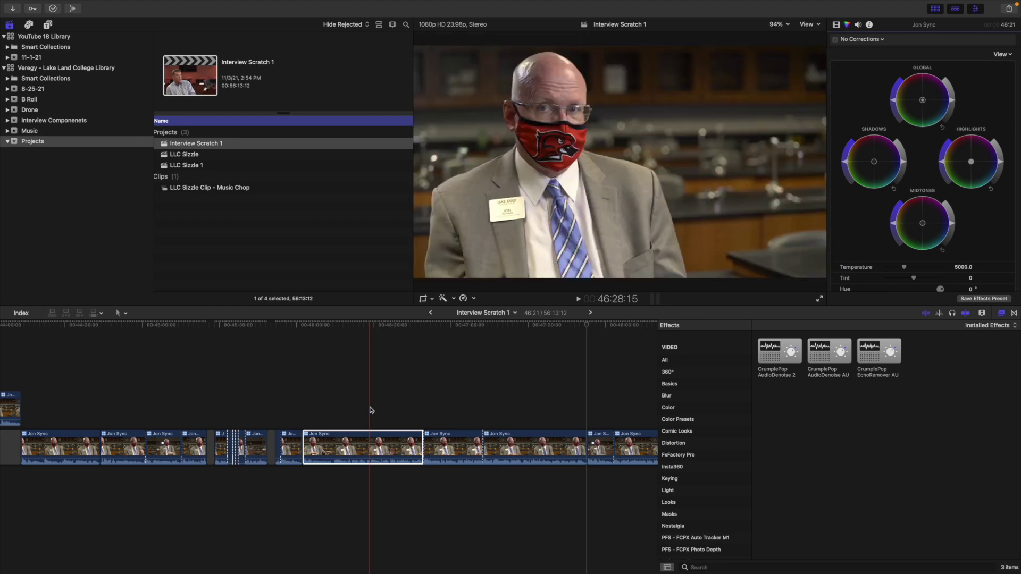
- Close the Effects Browser and toggle the Browser off and back on
key("super+5")
key("ctrl+super+1")
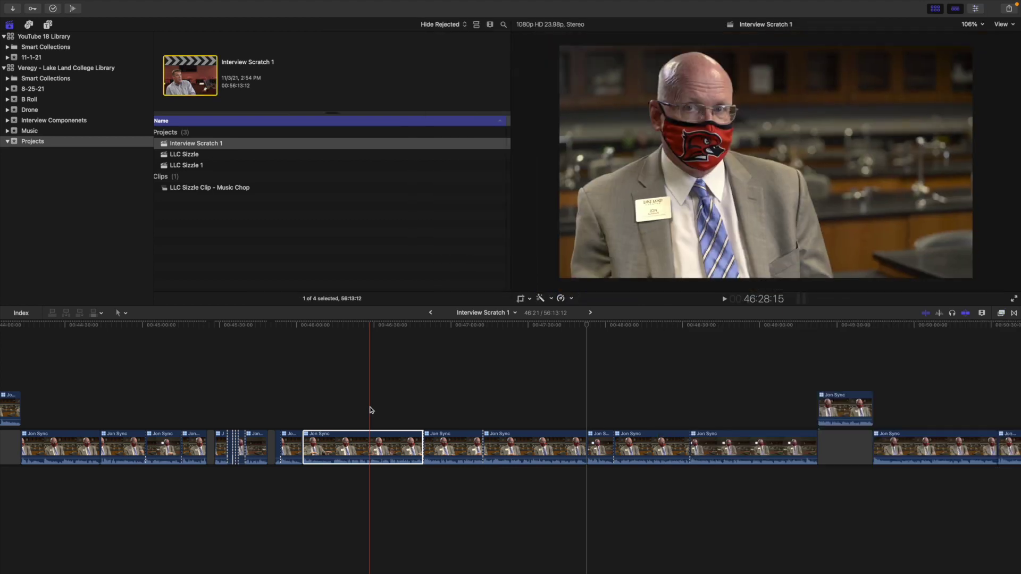
key("ctrl+super+1")
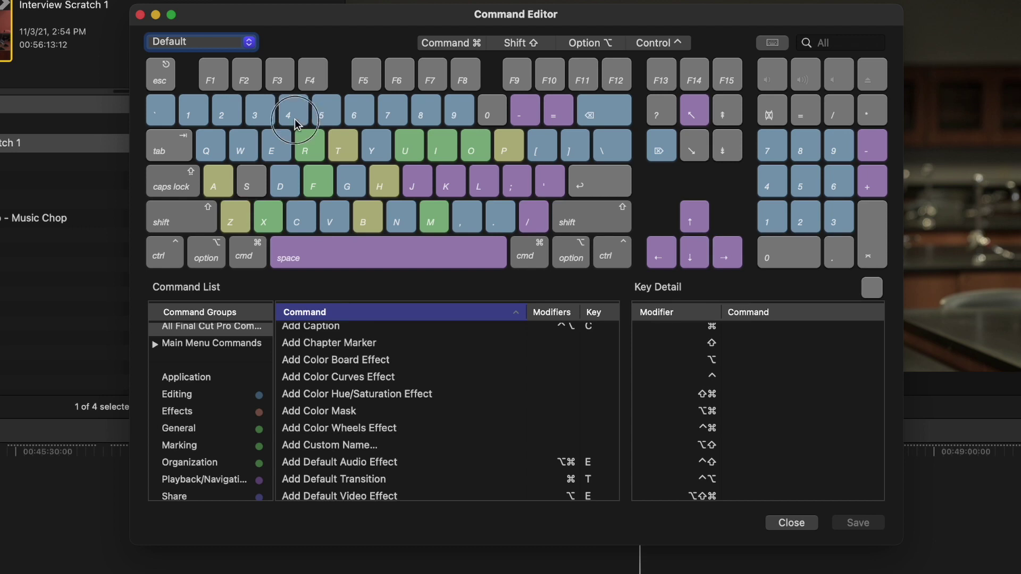
- Look up key 4's commands, including Show/Hide Inspector, in the Default command set
left_click(294, 116)
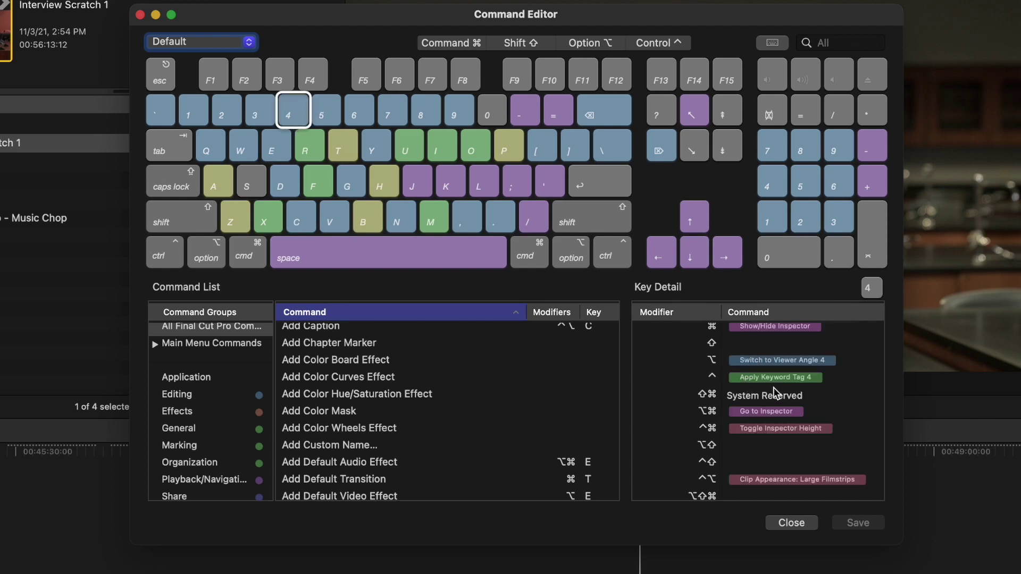